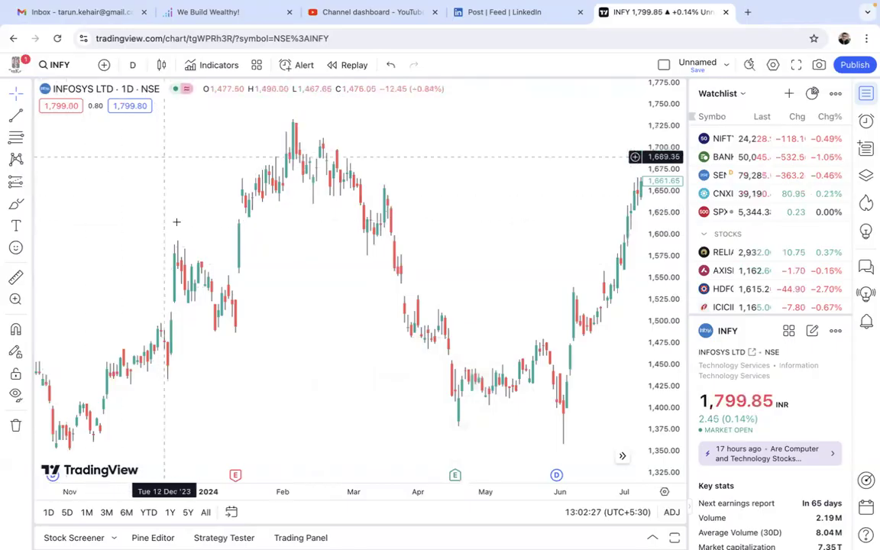
- Add the Relative Strength Index indicator to the INFY chart and set the chart range to one year
click(205, 64)
click(262, 172)
text(rsi)
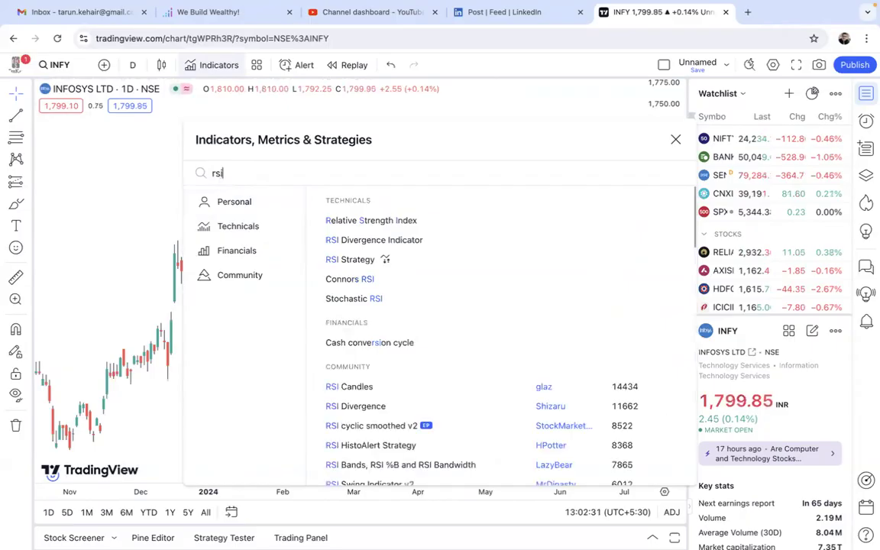
click(402, 229)
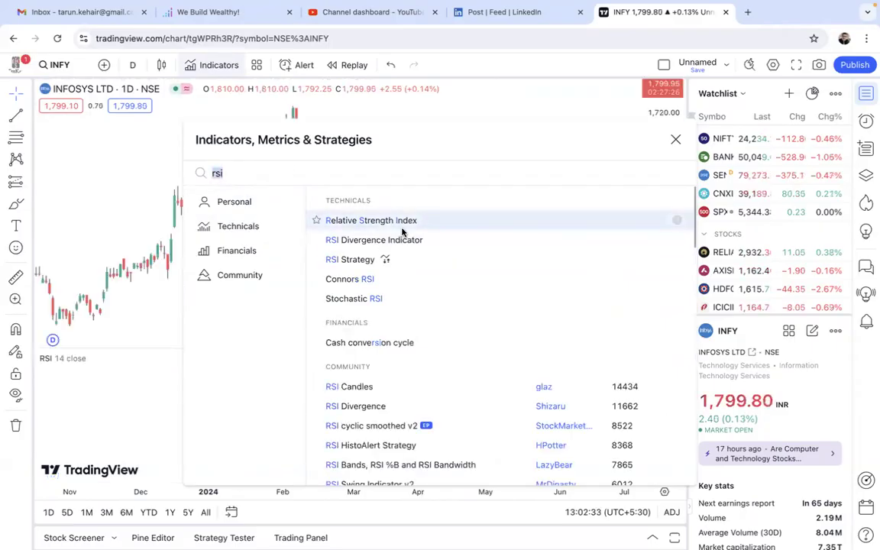
click(674, 140)
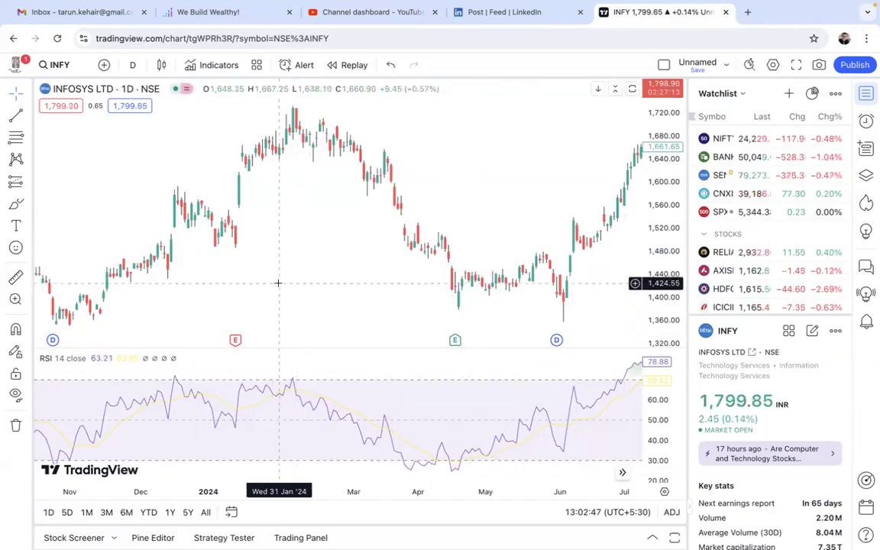
click(171, 512)
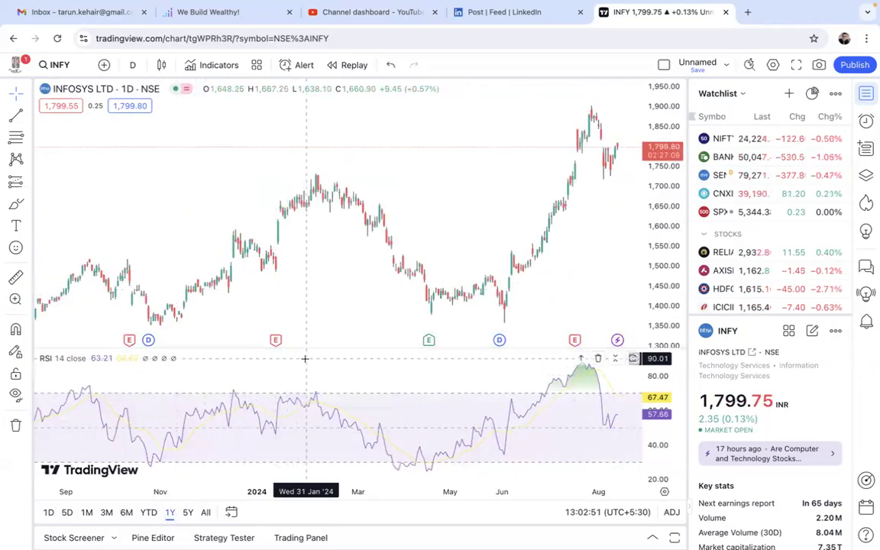
- Draw a trend line under the rising price lows from 1 Nov '23 at about 1,337.55 to 15 Jan '24 at about 1,496.90
click(26, 115)
click(79, 99)
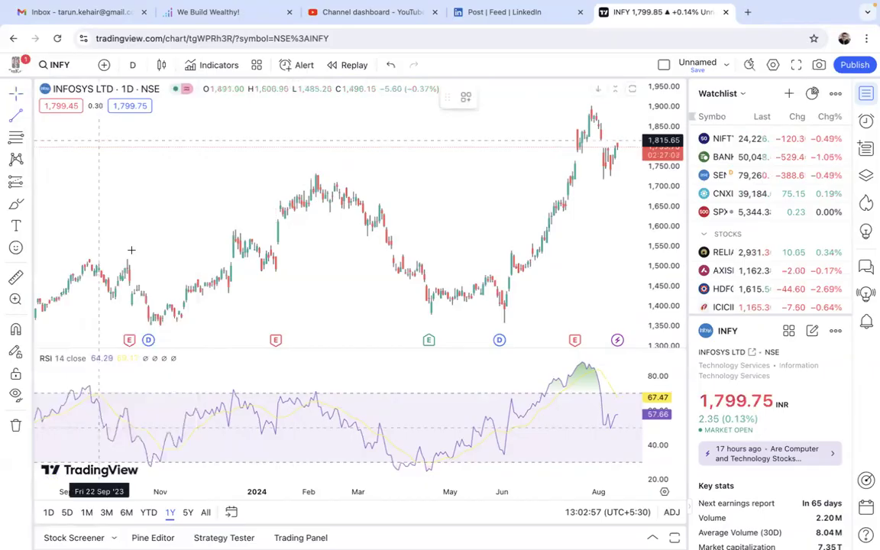
click(161, 324)
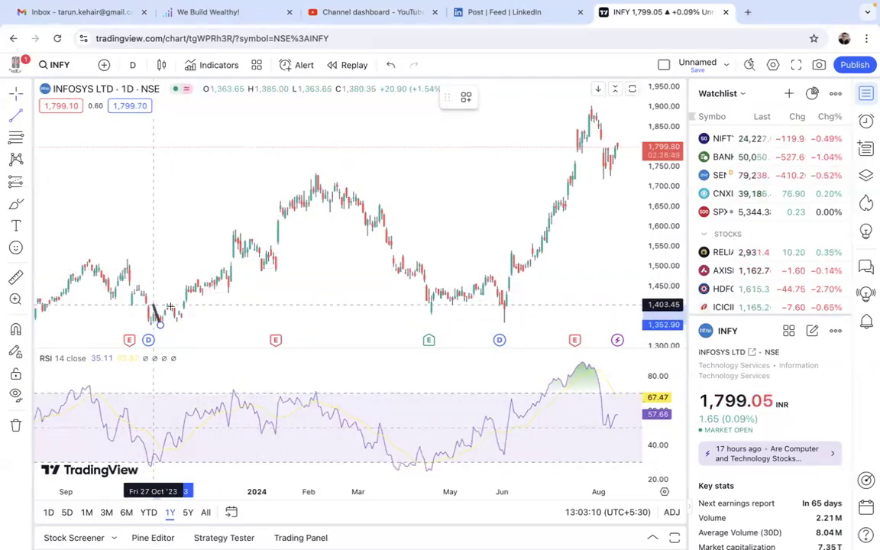
click(280, 267)
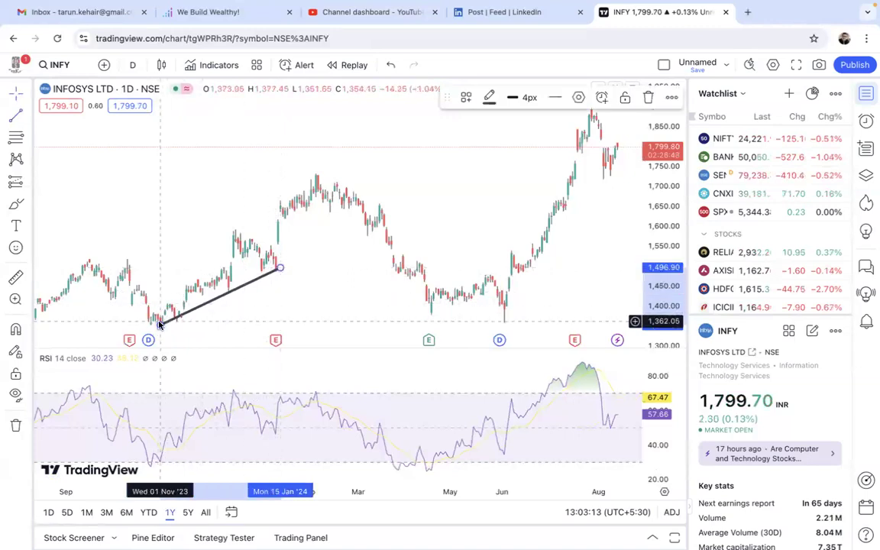
drag(160, 324, 161, 331)
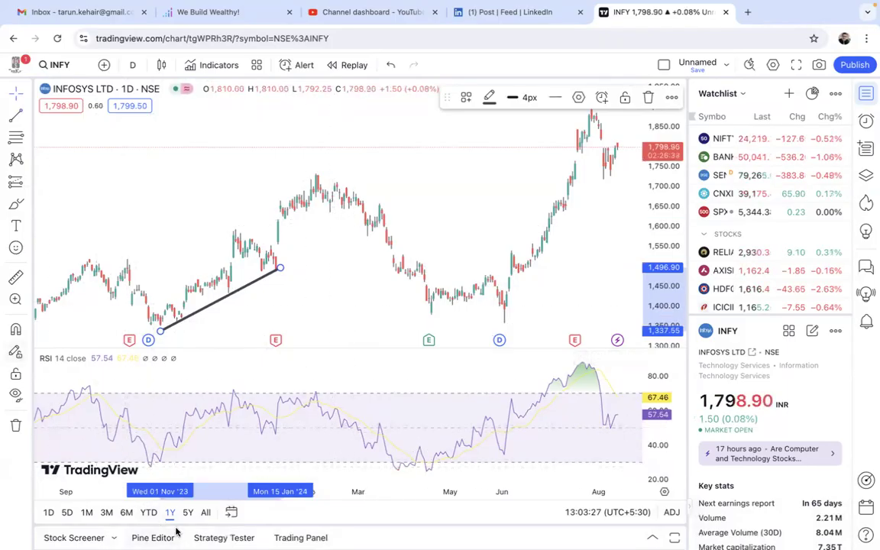
- Draw a trend line on the RSI from 26 Oct '23 at about 26.5 to 29 Dec '23 at about 60.6
click(15, 115)
click(27, 114)
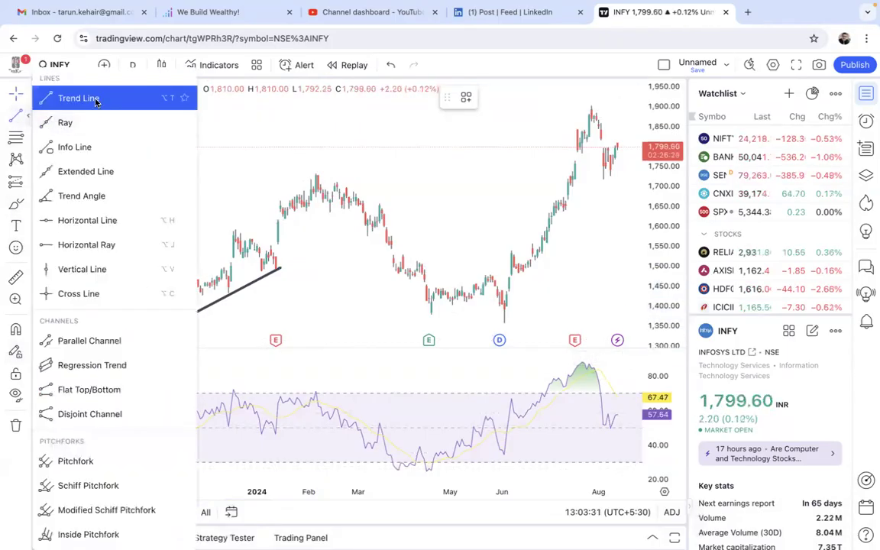
click(78, 98)
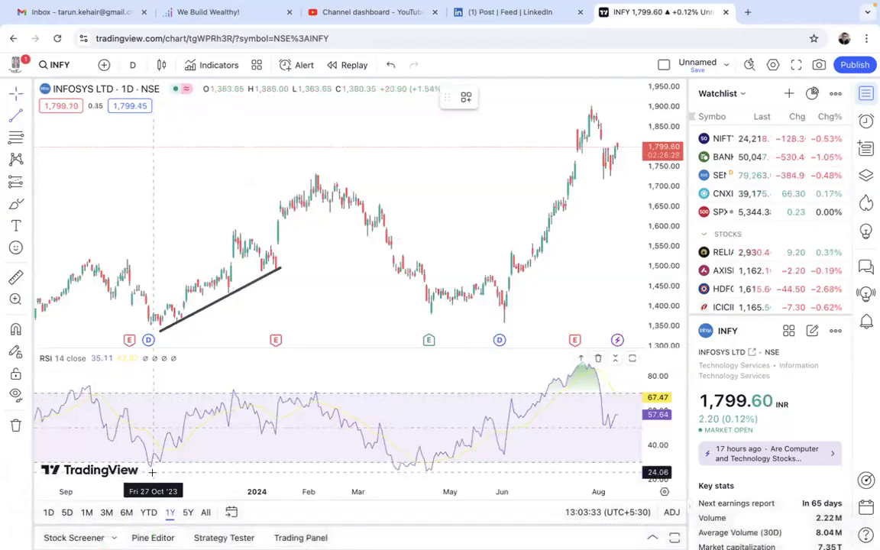
click(151, 467)
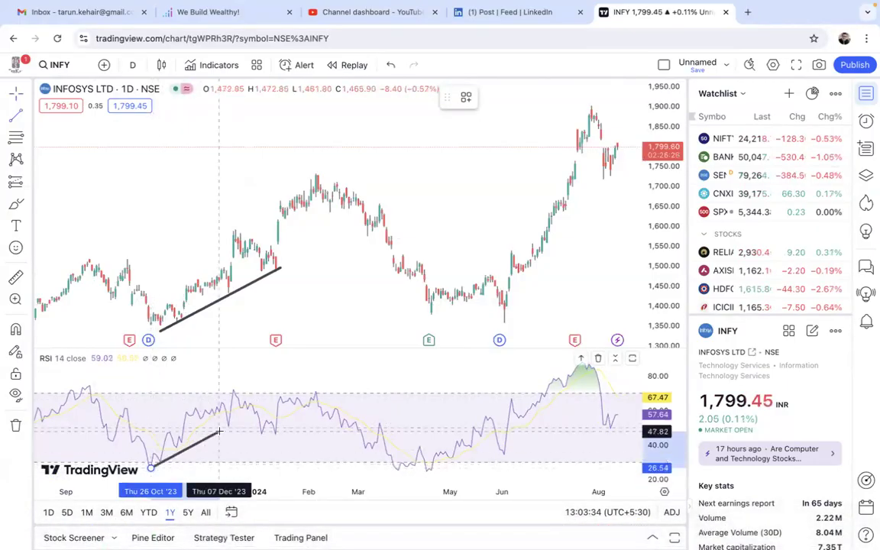
click(255, 412)
- Move the floating drawing toolbar off the price chart so it sits above the candles
mouse_move(328, 469)
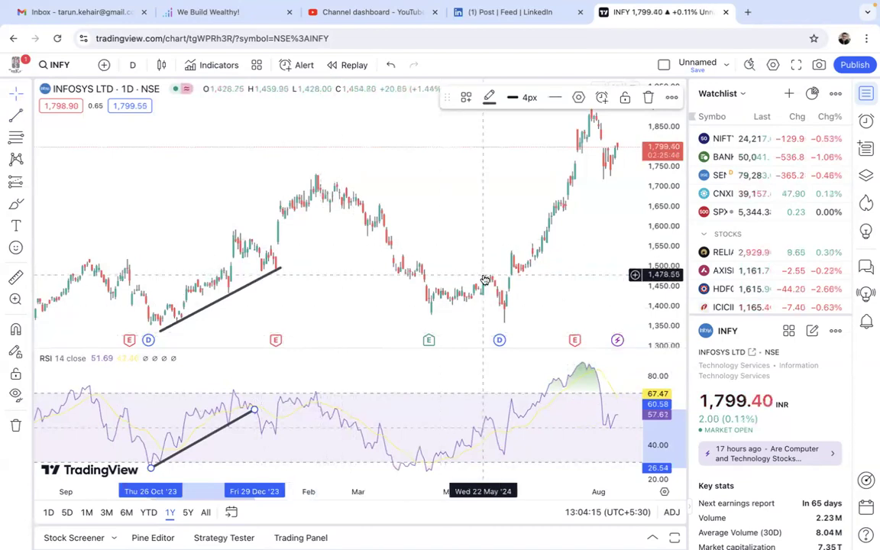
scroll(483, 225, right, 5)
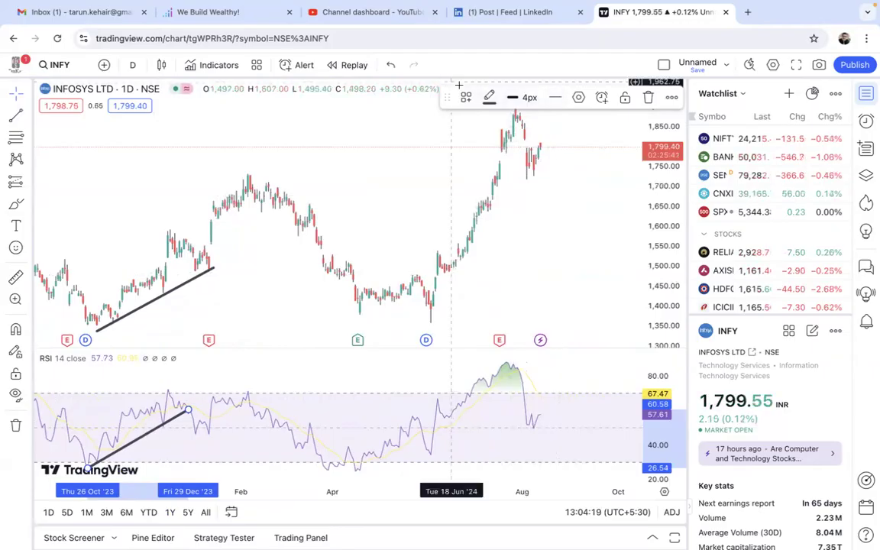
mouse_move(449, 92)
mouse_down()
mouse_move(279, 61)
mouse_move(216, 11)
mouse_up()
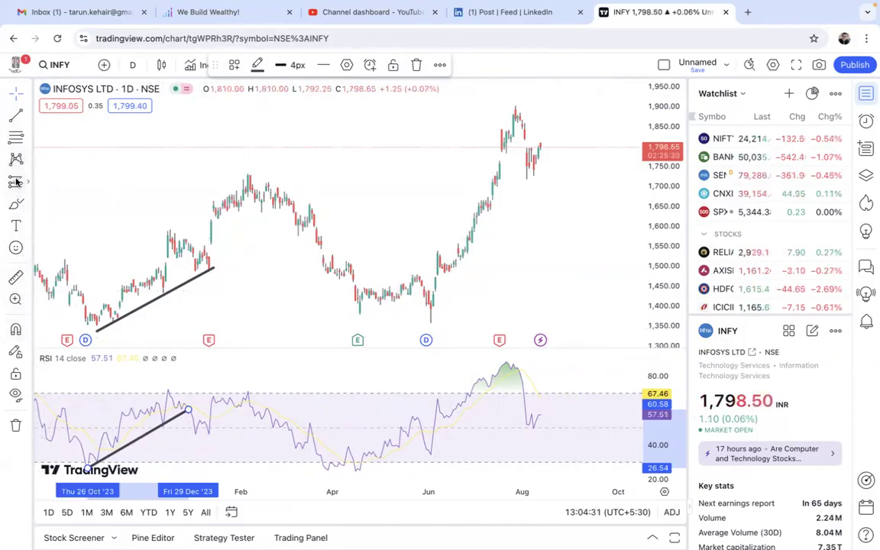
click(23, 137)
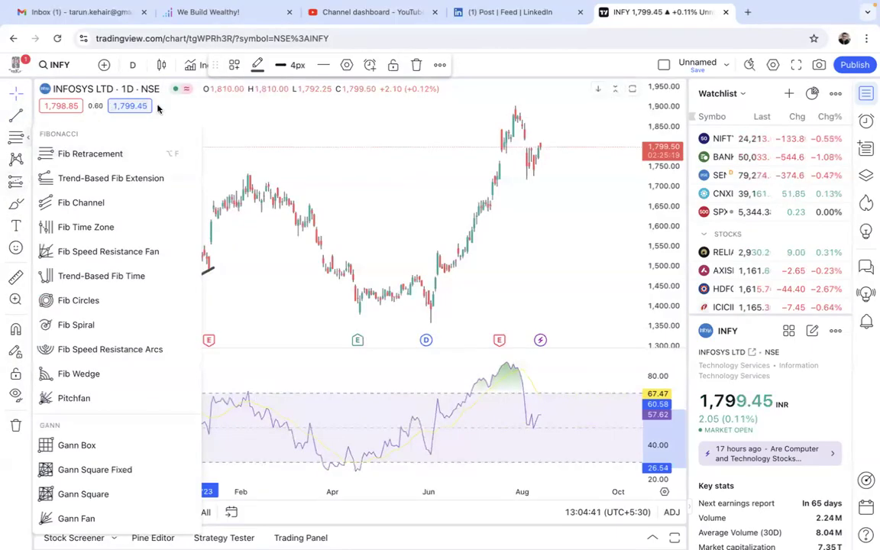
click(244, 269)
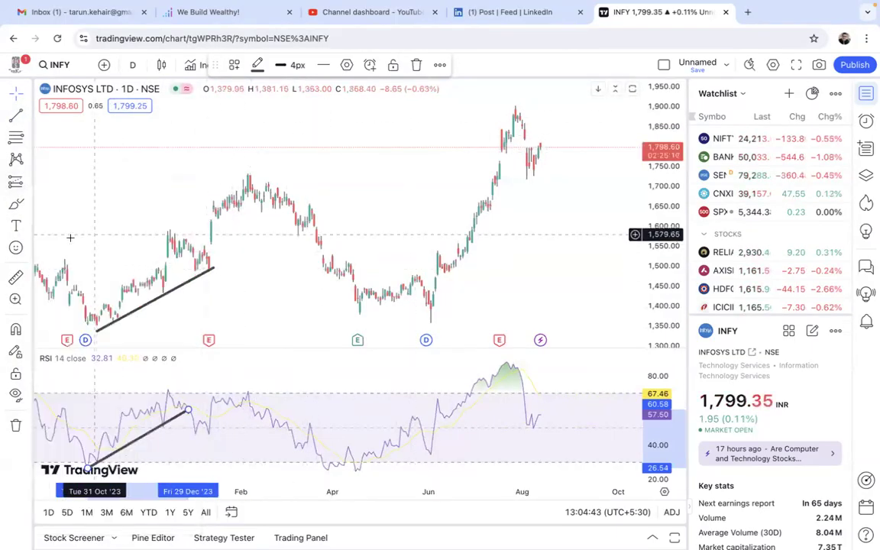
click(28, 185)
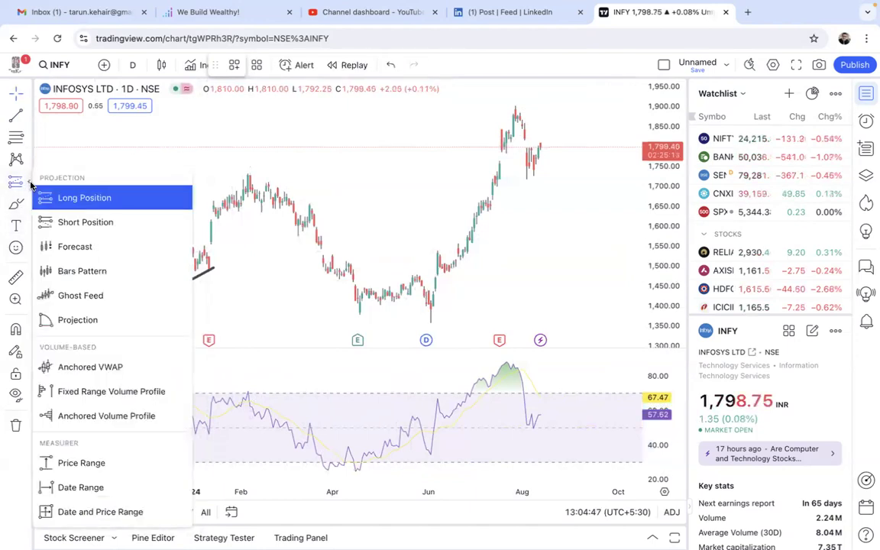
key(Escape)
click(19, 249)
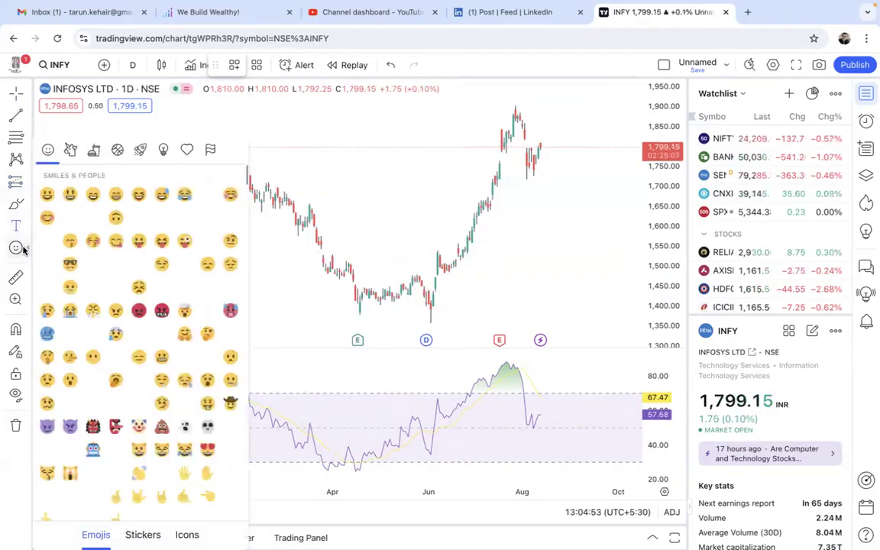
key(Escape)
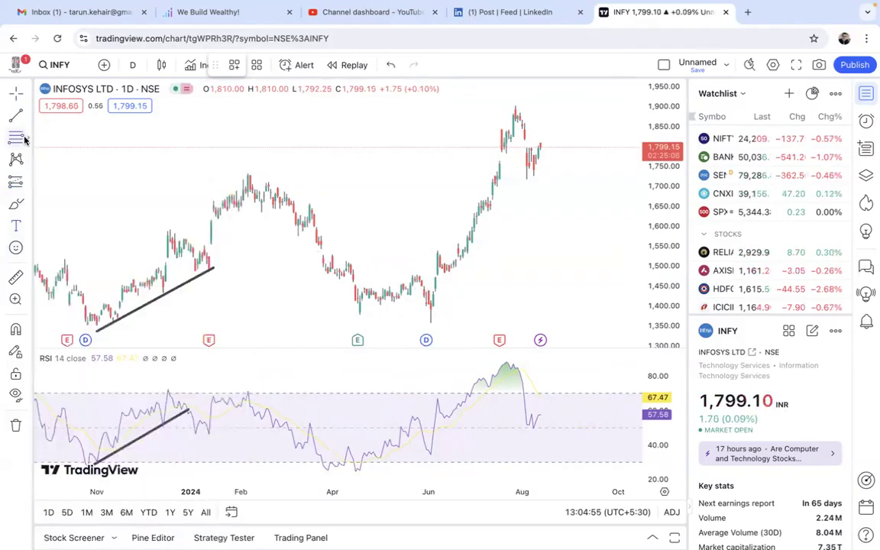
click(29, 138)
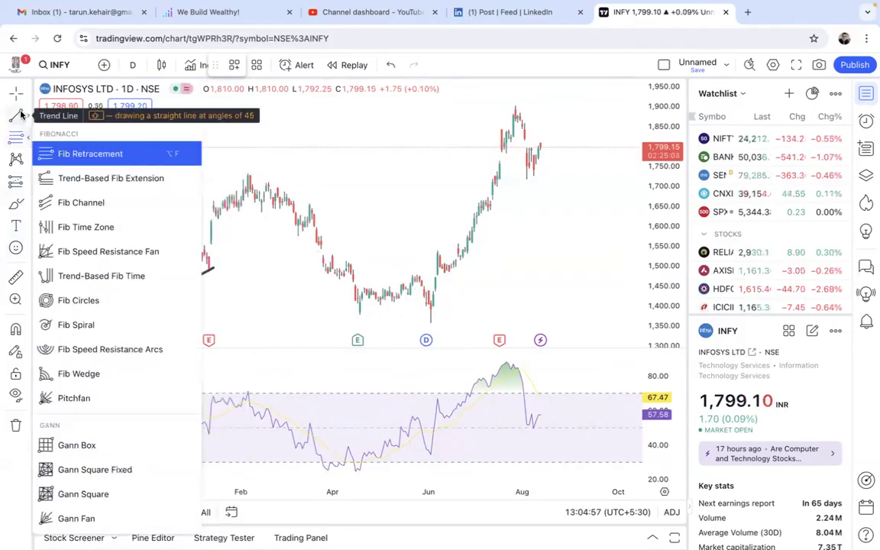
click(20, 115)
click(26, 119)
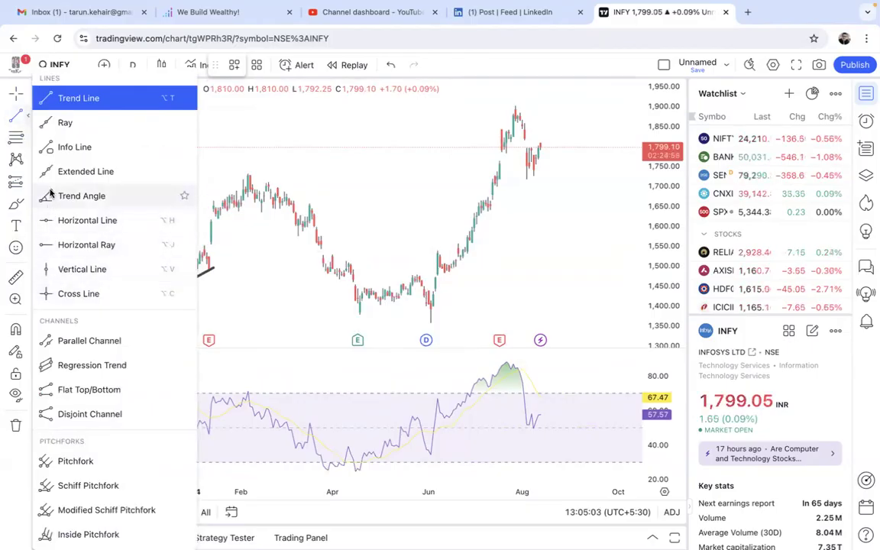
- Switch the chart cursor style to Arrow
click(16, 279)
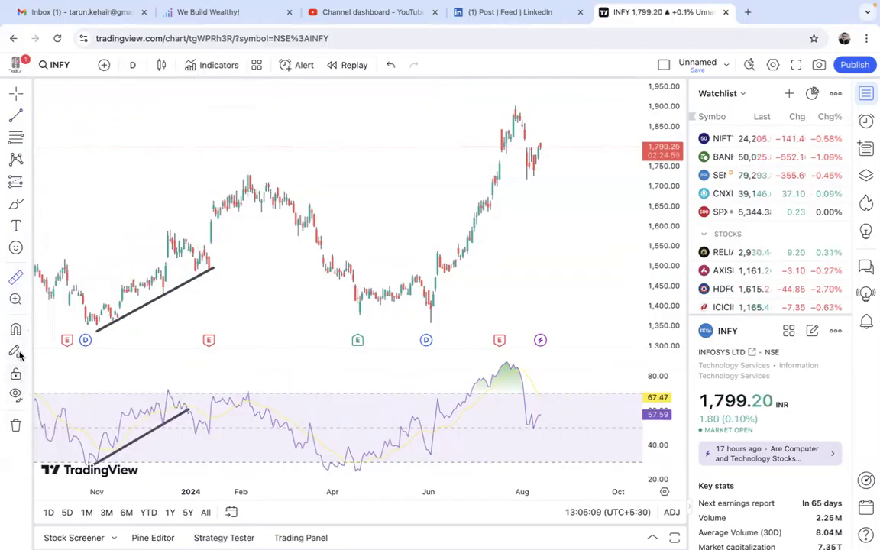
click(23, 92)
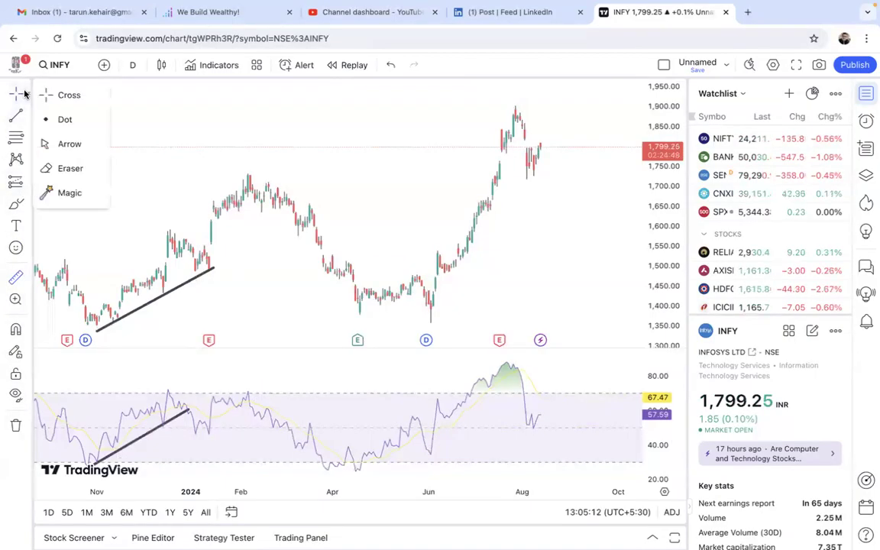
click(47, 143)
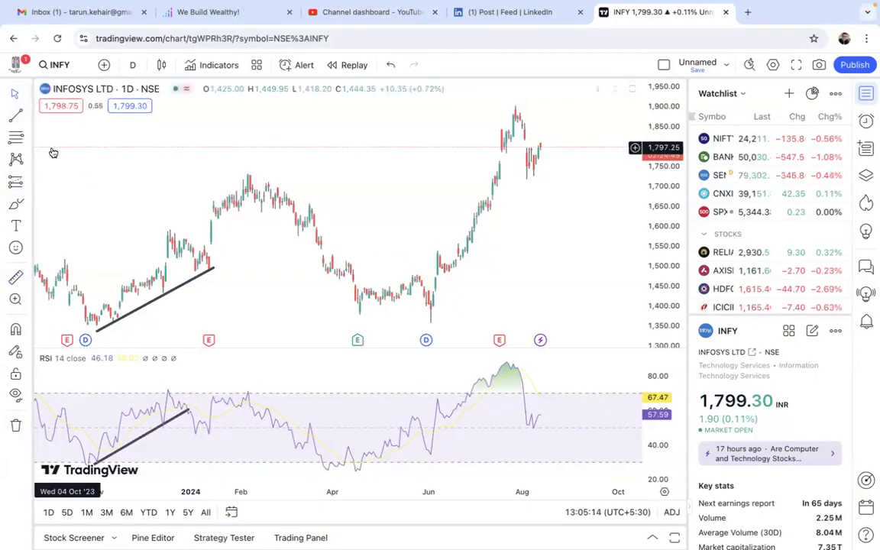
click(27, 183)
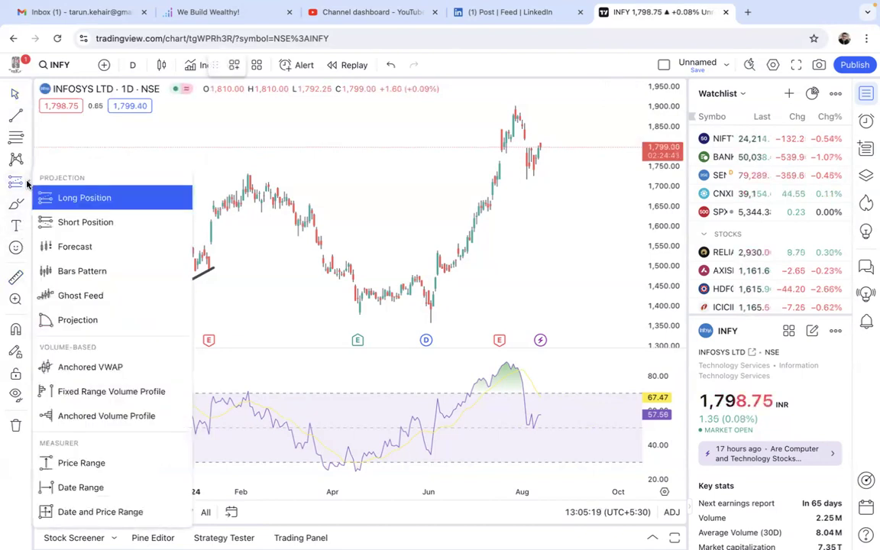
click(27, 184)
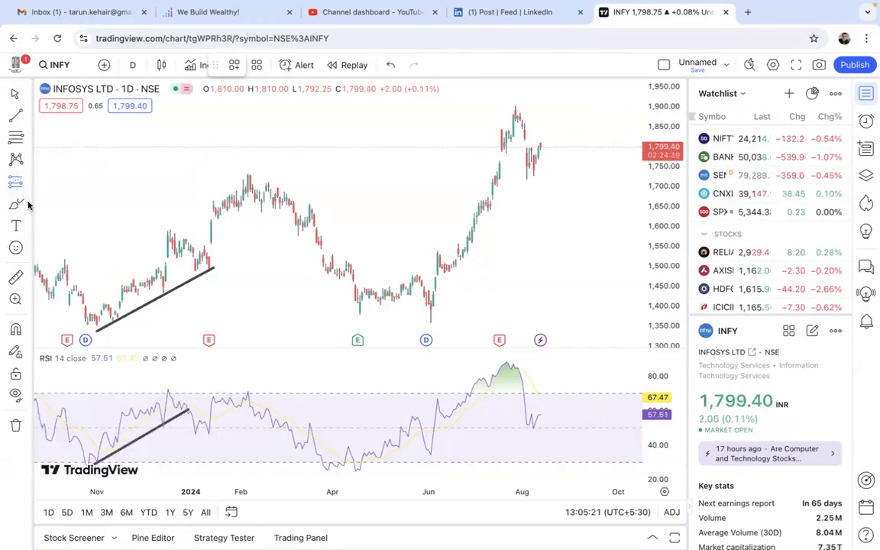
click(26, 204)
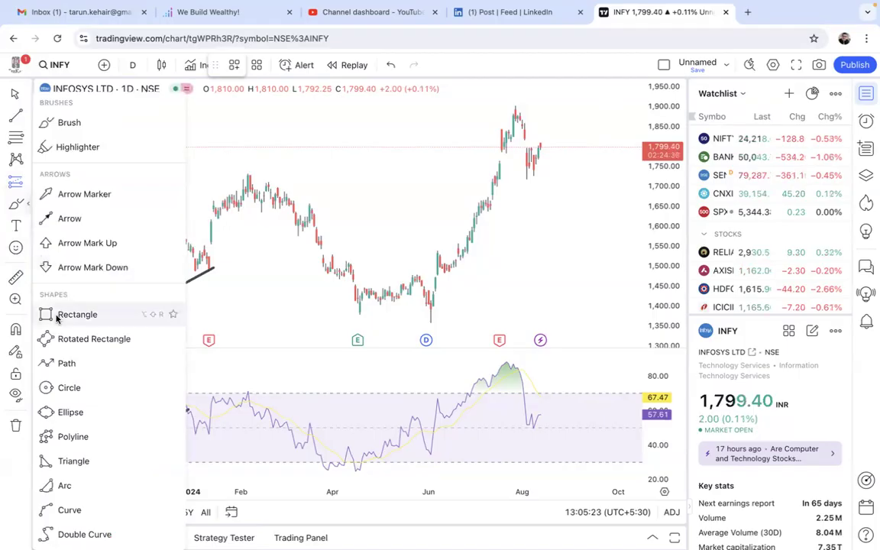
click(69, 313)
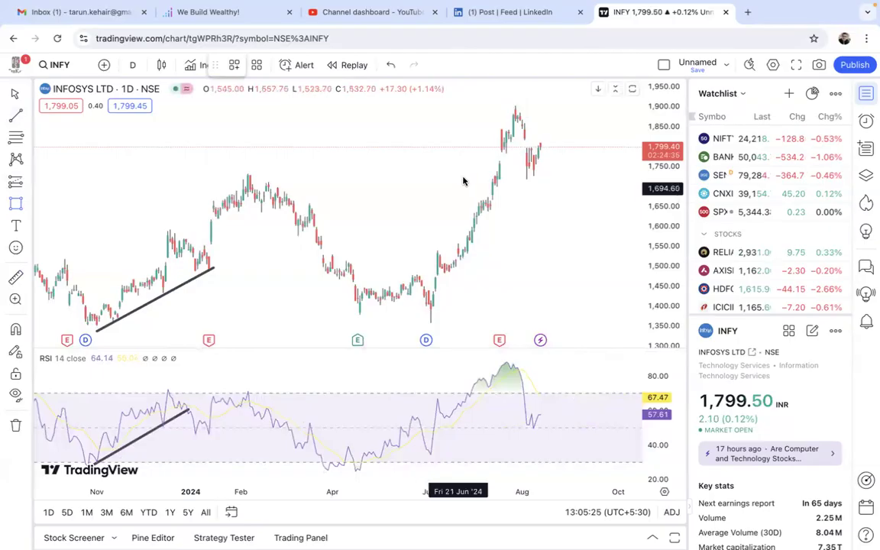
click(468, 318)
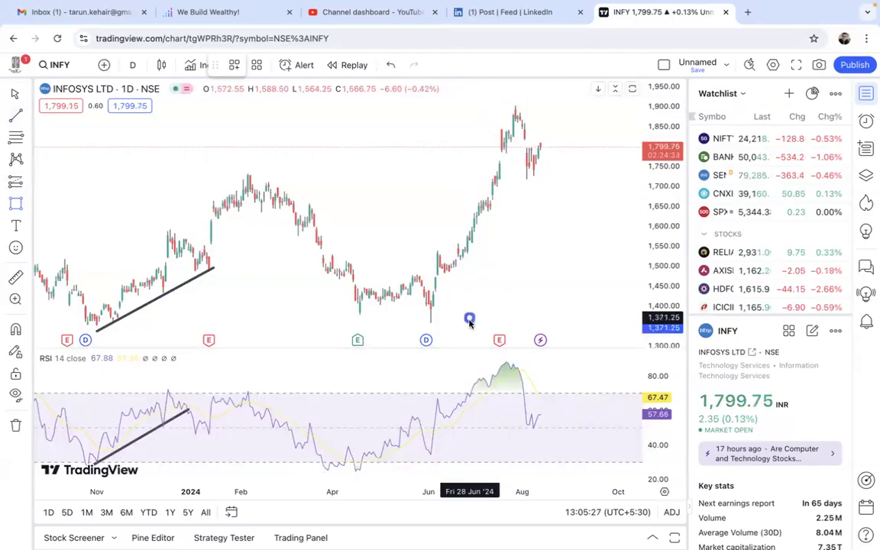
click(523, 345)
mouse_move(523, 345)
mouse_down()
mouse_move(545, 345)
mouse_move(518, 345)
mouse_move(526, 345)
mouse_up()
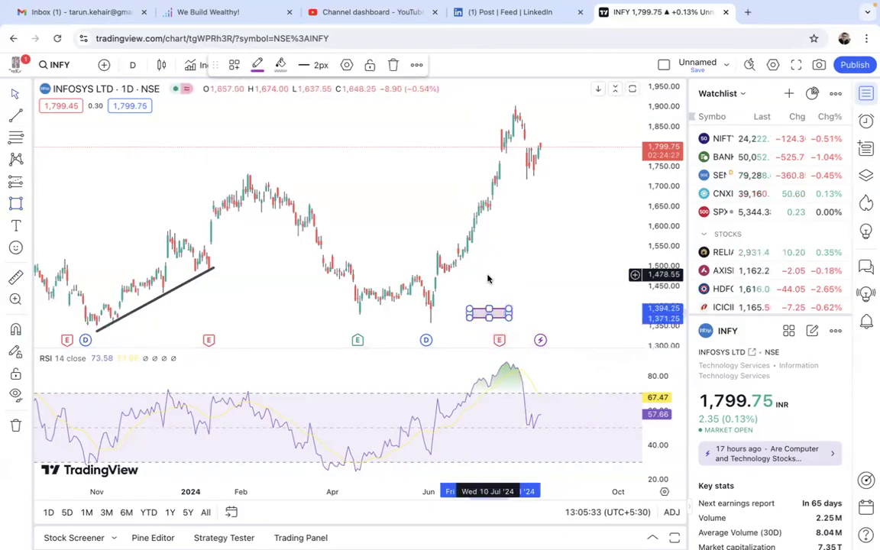
key(Delete)
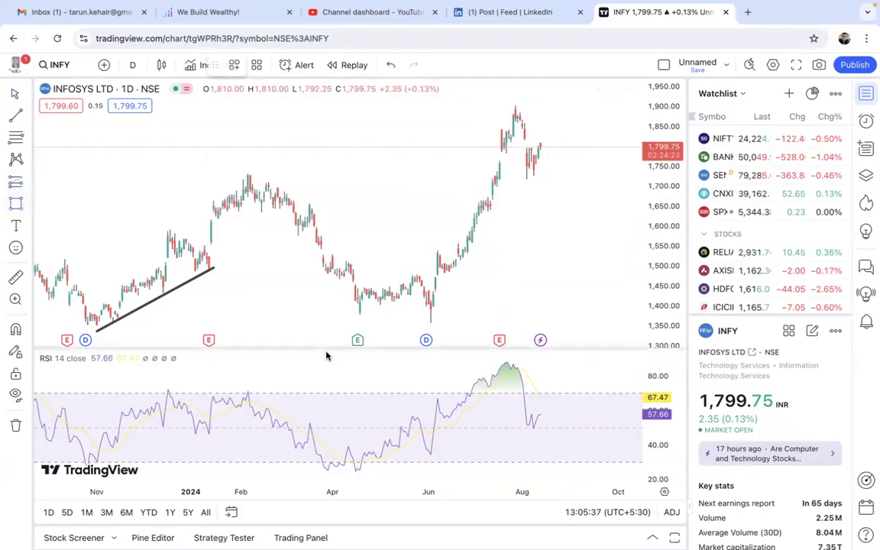
- Draw a rectangle over the RSI's overbought peak from 3 Jul '24 to 20 Sep '24, between about 69 and 89, and dismiss the advertisement
click(29, 205)
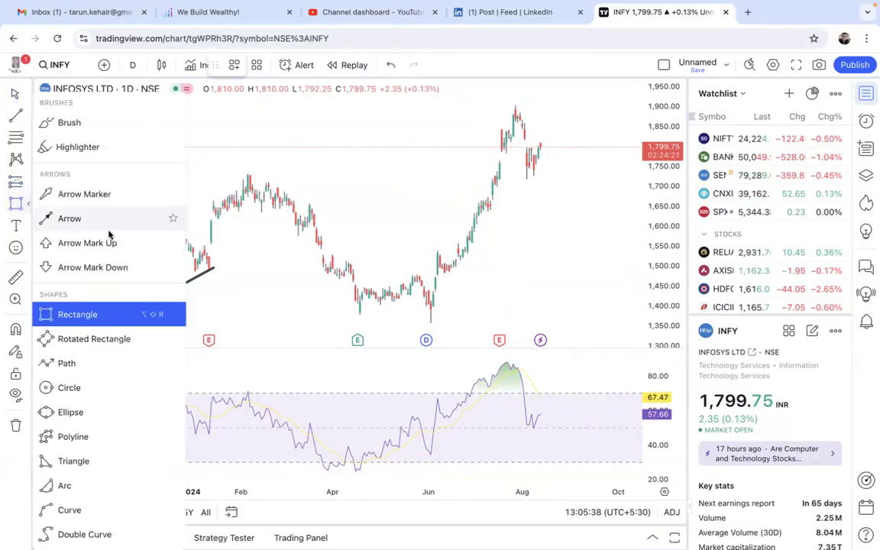
click(79, 314)
mouse_move(477, 361)
mouse_down()
mouse_move(526, 386)
mouse_move(542, 413)
mouse_move(546, 396)
mouse_move(602, 395)
mouse_up()
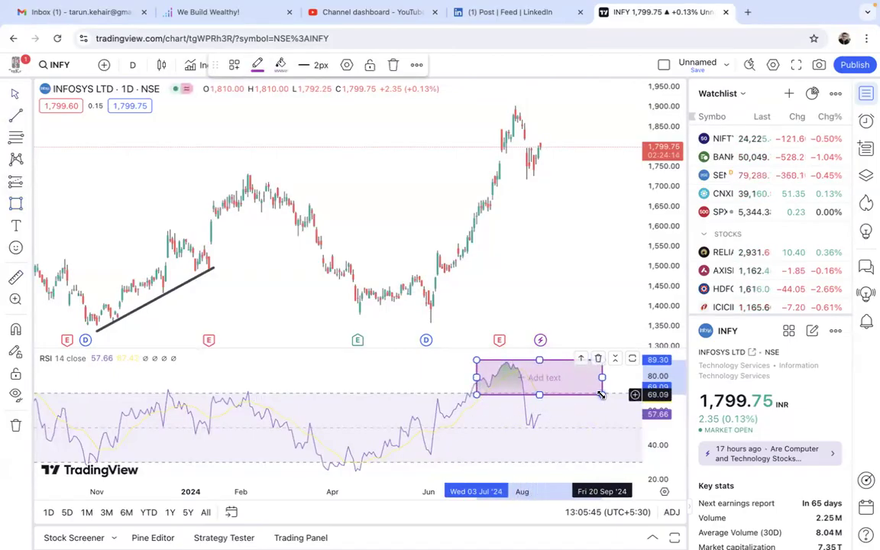
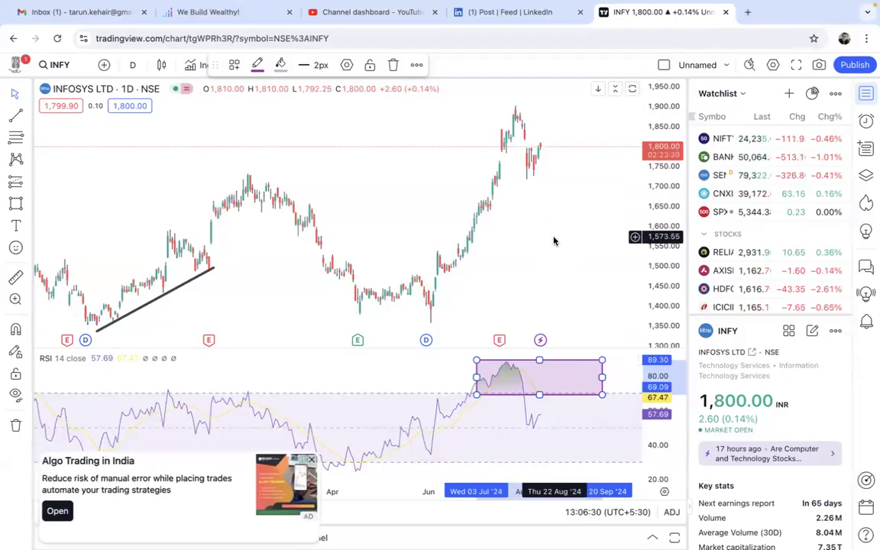
click(311, 462)
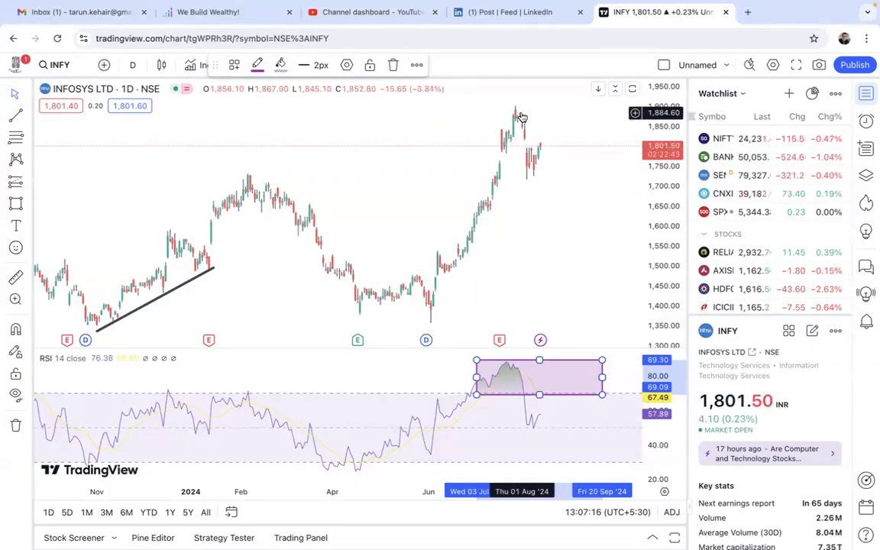
click(16, 115)
click(24, 119)
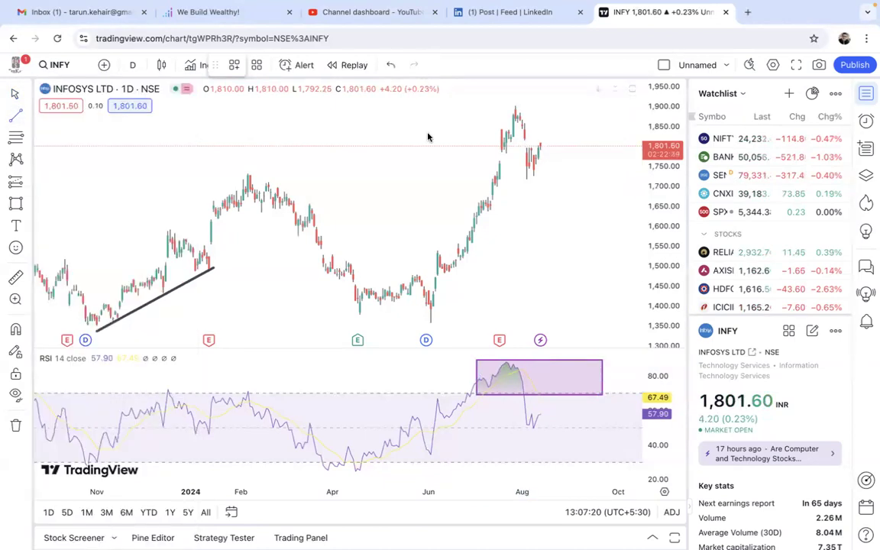
click(513, 105)
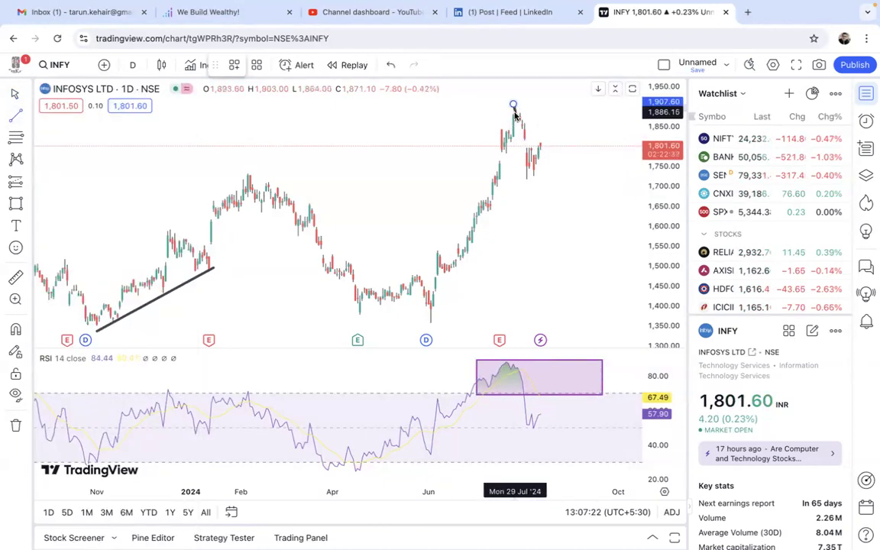
click(513, 105)
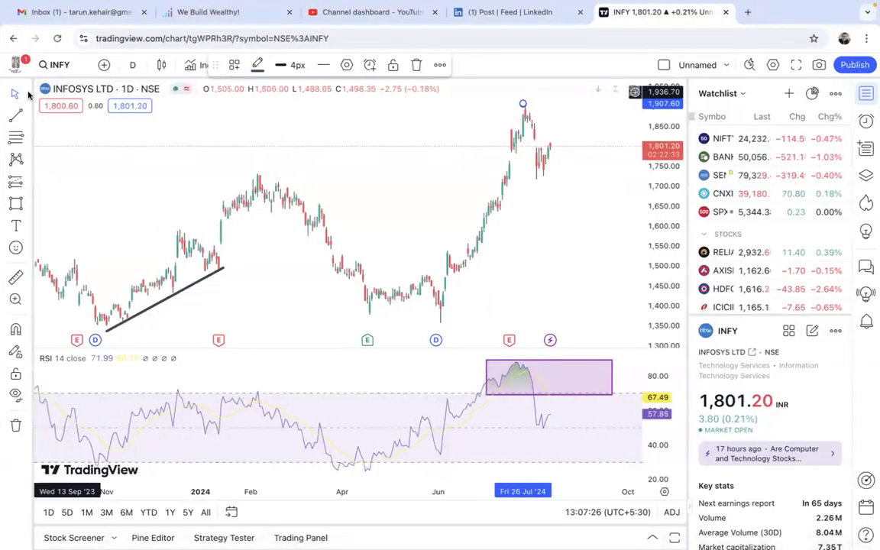
- Draw a trend line down the price decline from 29 Jul '24 at about 1,909 to 22 Aug '24 at about 1,754
click(16, 116)
click(524, 103)
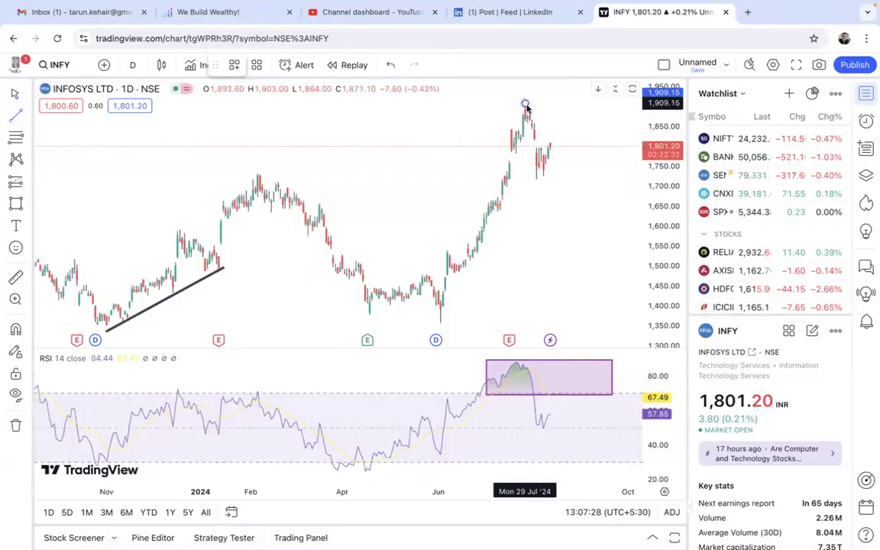
click(563, 164)
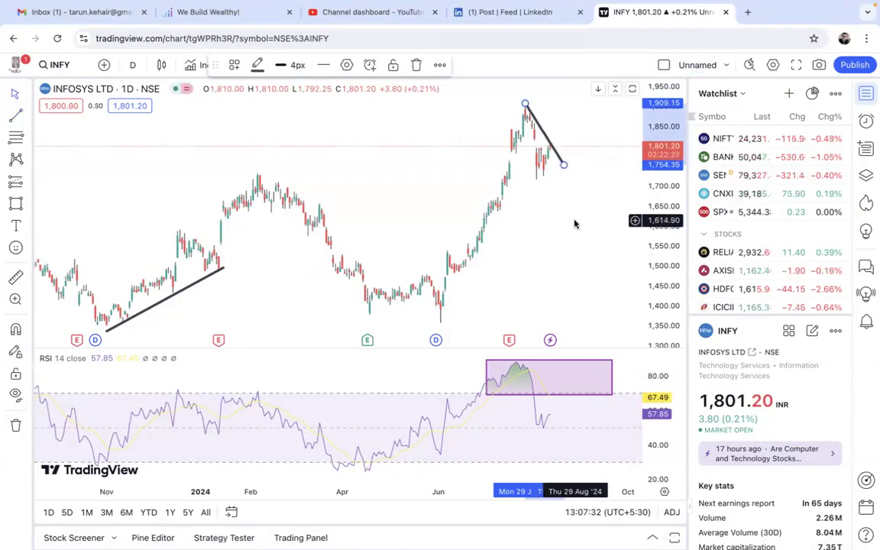
click(487, 391)
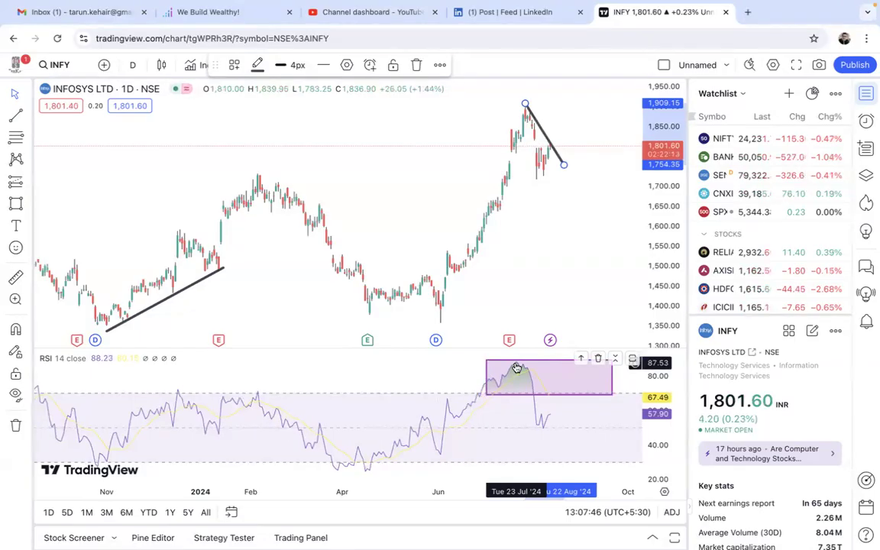
click(516, 368)
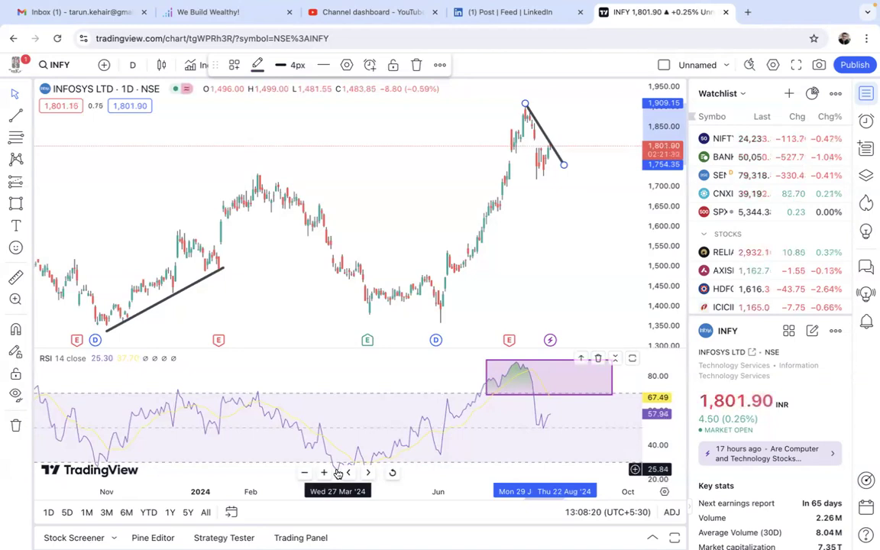
- Draw a rectangle over the RSI's oversold trough from 14 Mar '24 to 19 Apr '24, between about 36 and 19
click(339, 471)
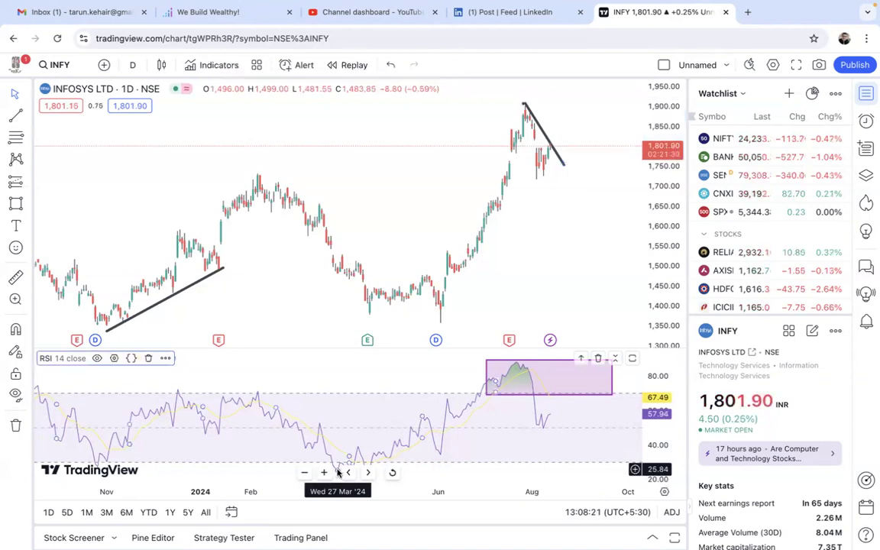
click(16, 203)
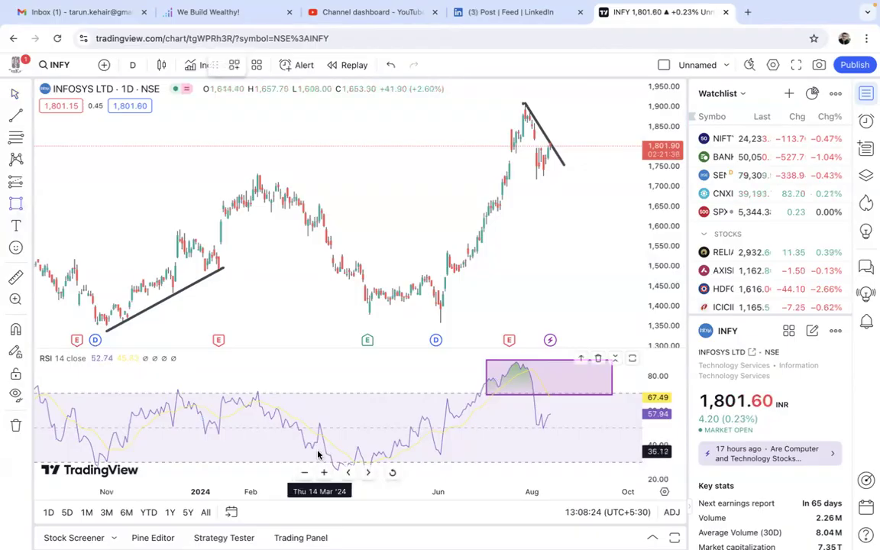
click(317, 452)
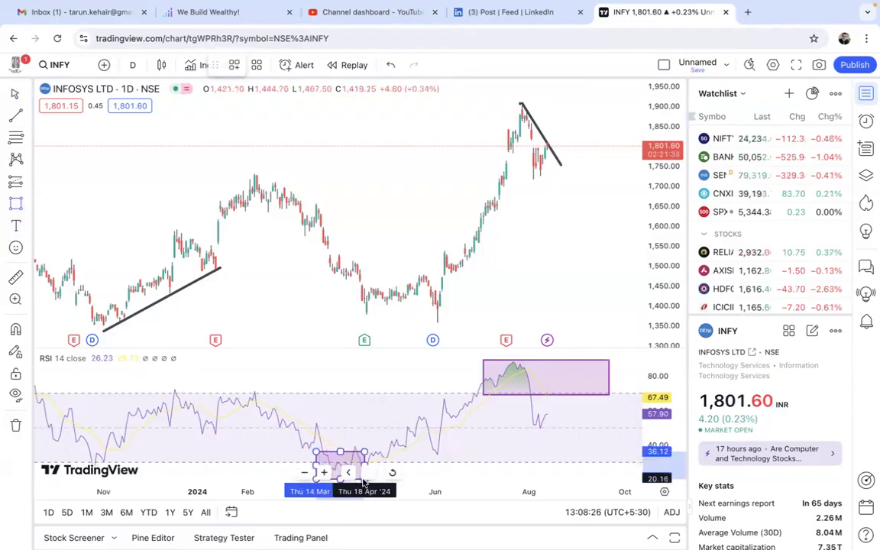
click(356, 441)
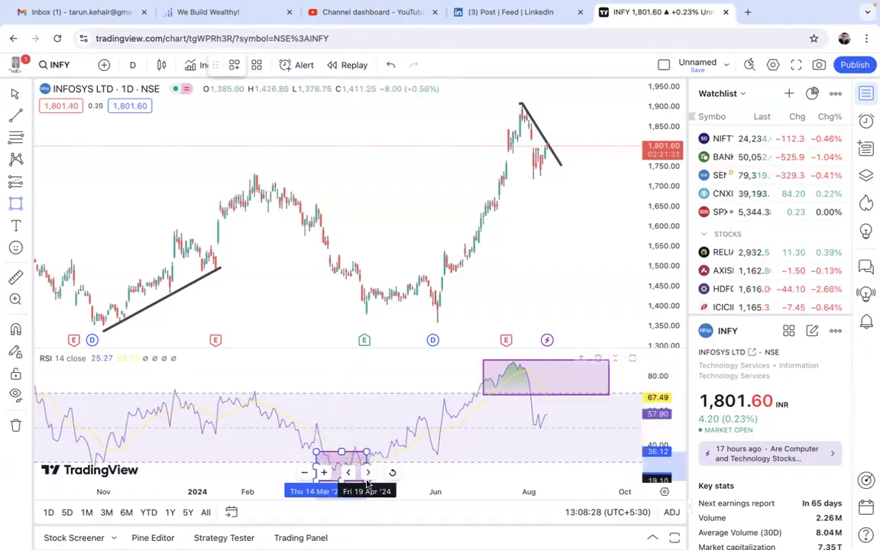
click(367, 477)
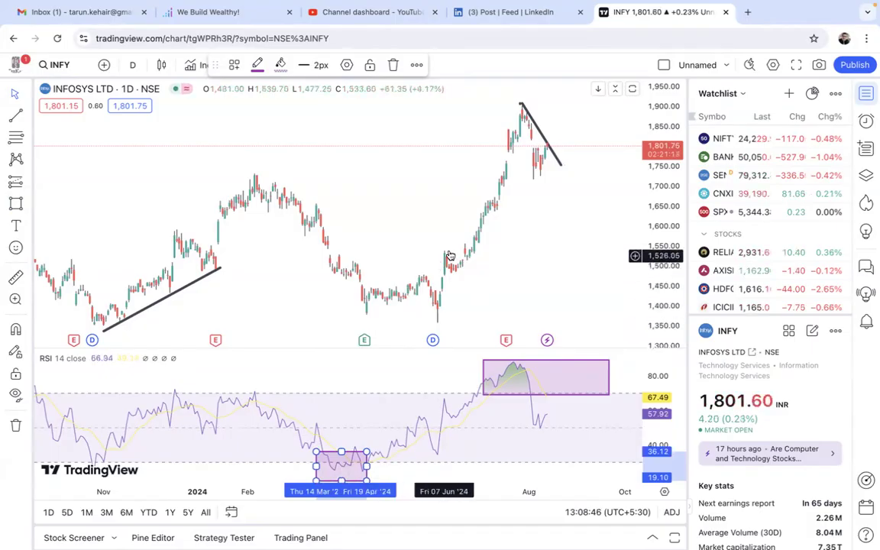
key(Escape)
- Try a rising trend line on the price from 19 Apr '24 at about 1,385 to 25 Jul '24 at about 1,875, and delete it
click(22, 118)
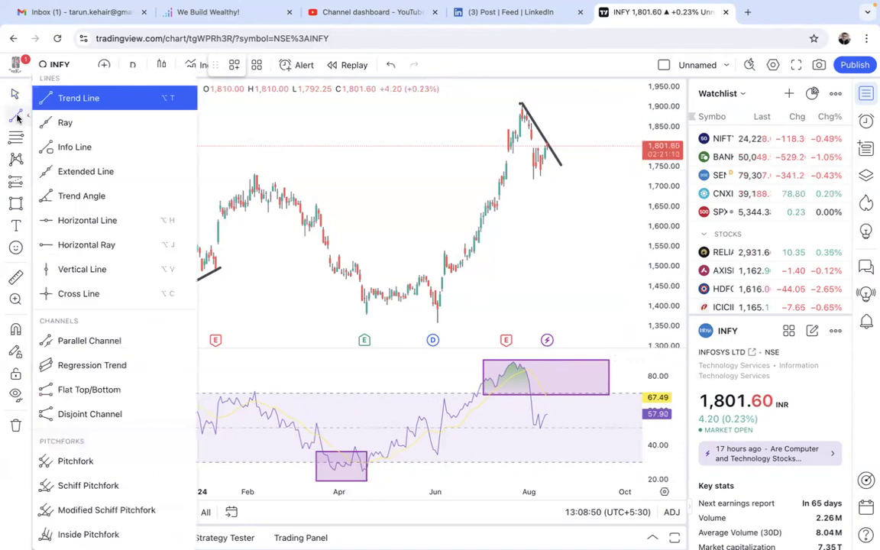
click(79, 96)
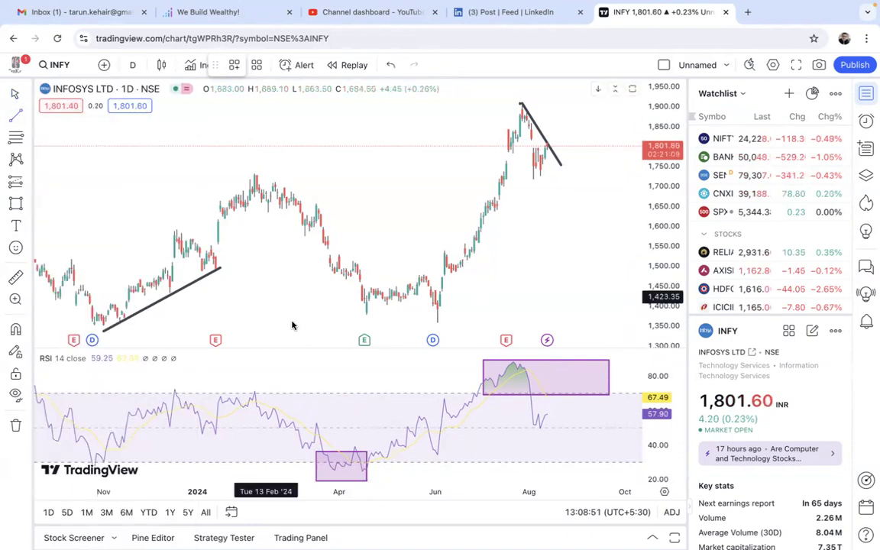
click(367, 312)
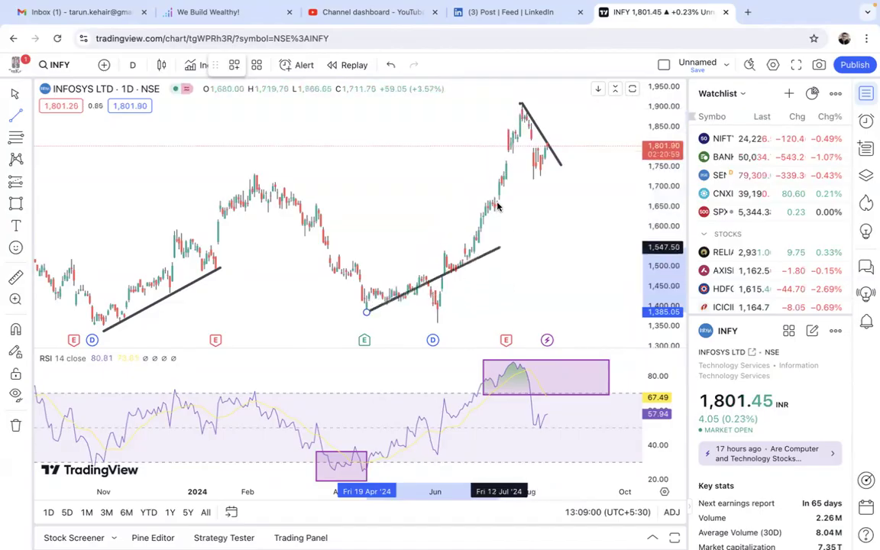
click(517, 116)
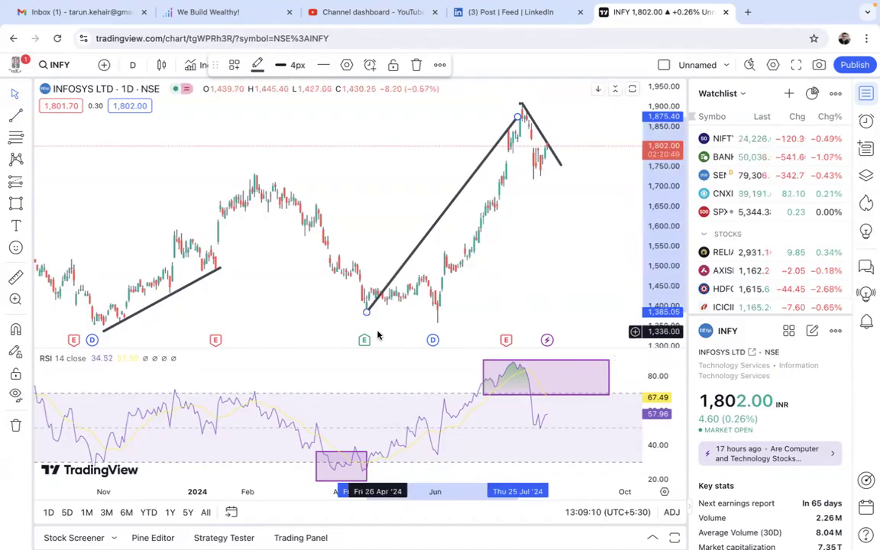
click(428, 238)
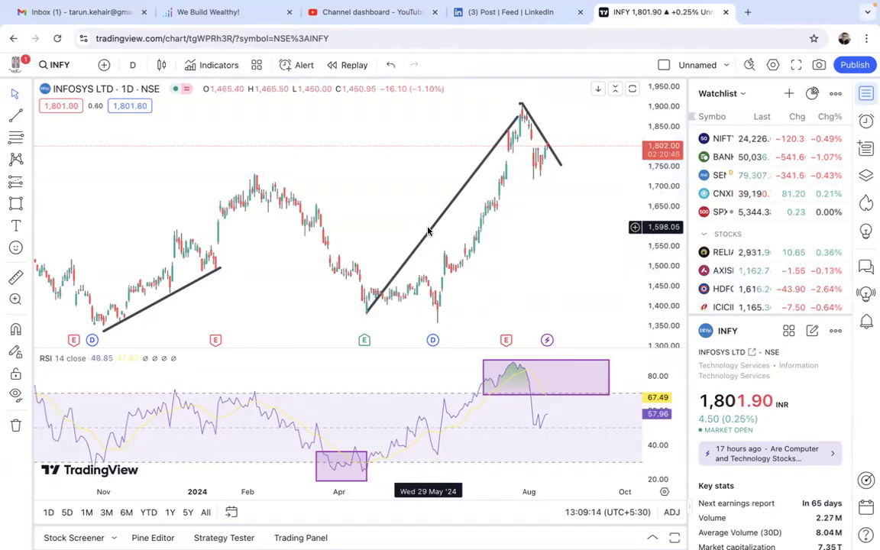
click(436, 222)
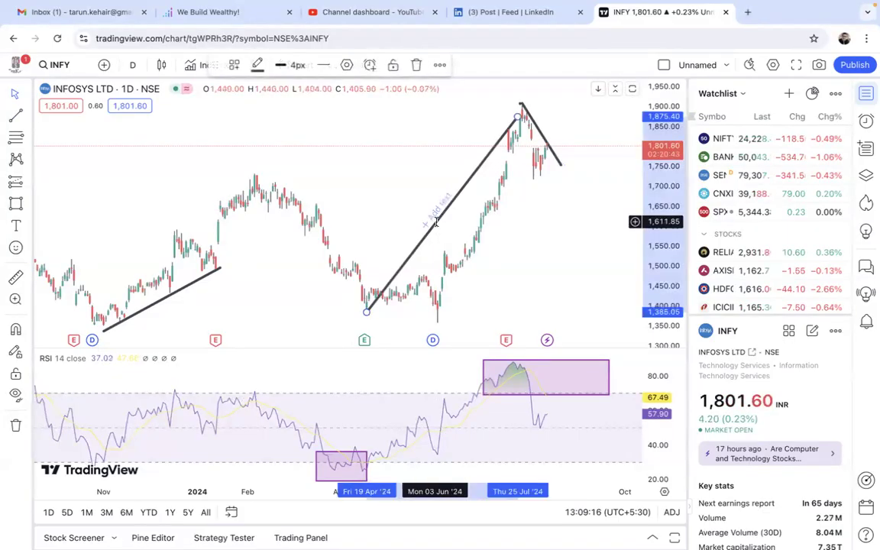
key(Delete)
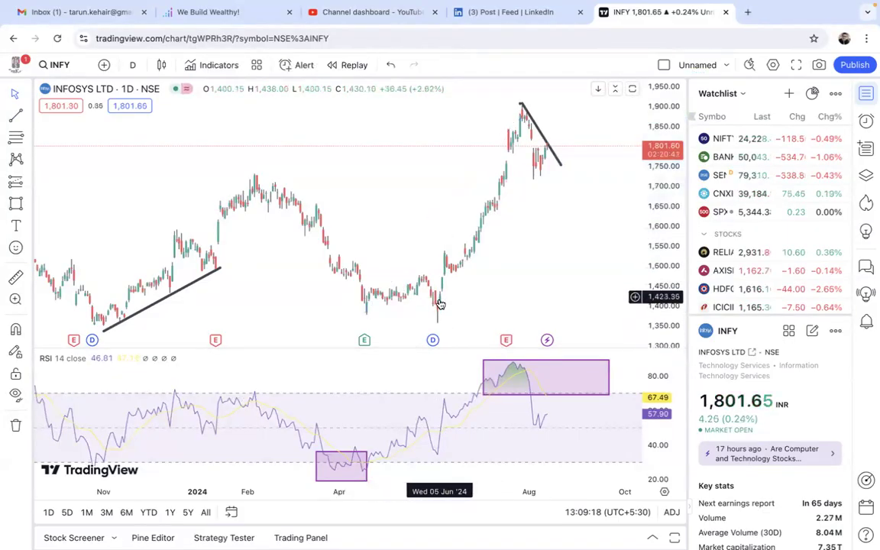
- Draw a rising trend line on the price from 5 Jun '24 at about 1,406 to 9 Aug '24 at about 1,823, and deselect it
click(18, 114)
key(Escape)
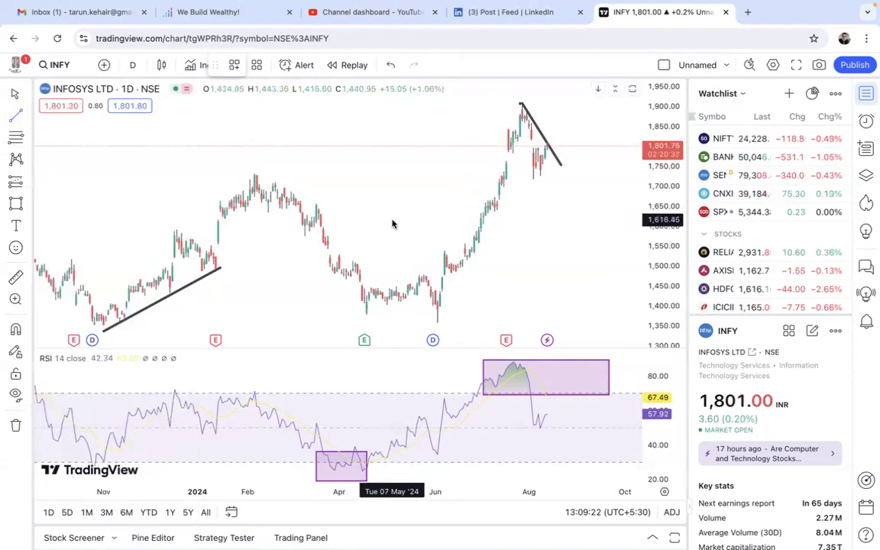
click(439, 303)
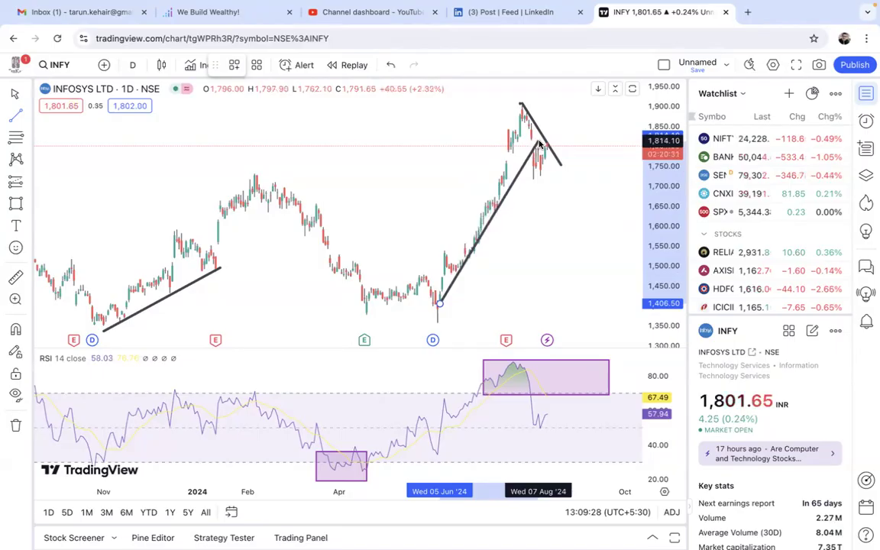
click(541, 139)
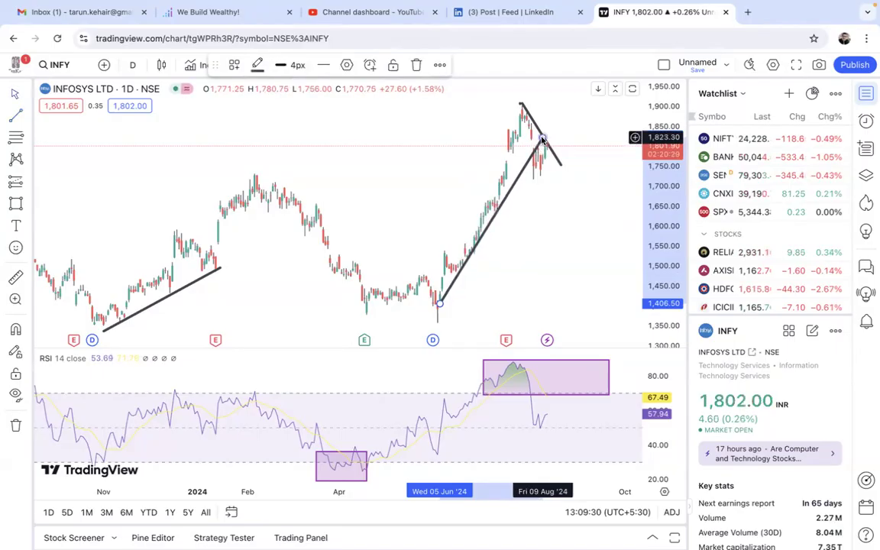
click(546, 247)
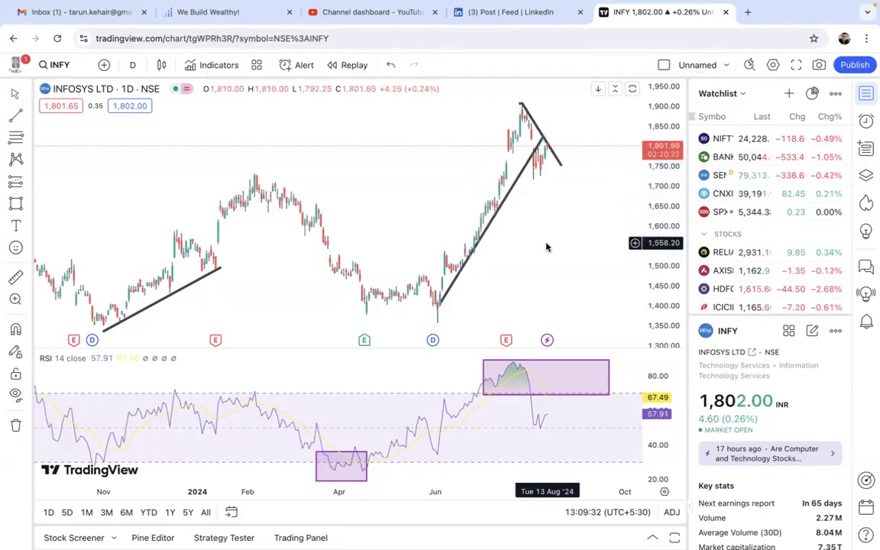
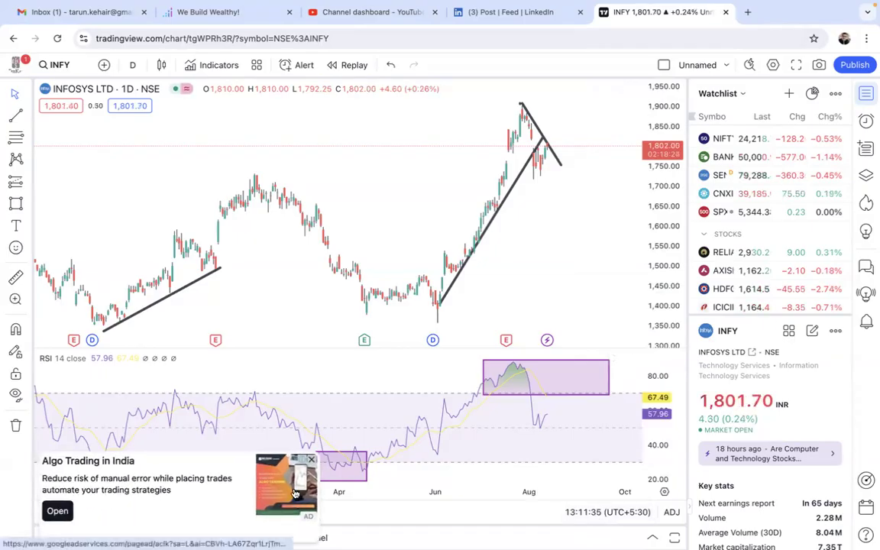
- Dismiss the advertisement over the chart and close the ad-free upgrade offer
click(311, 459)
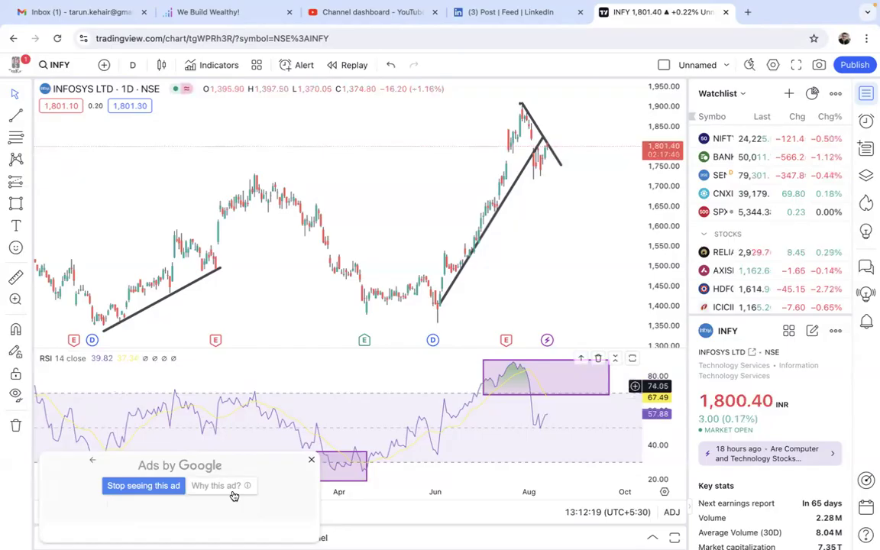
click(310, 458)
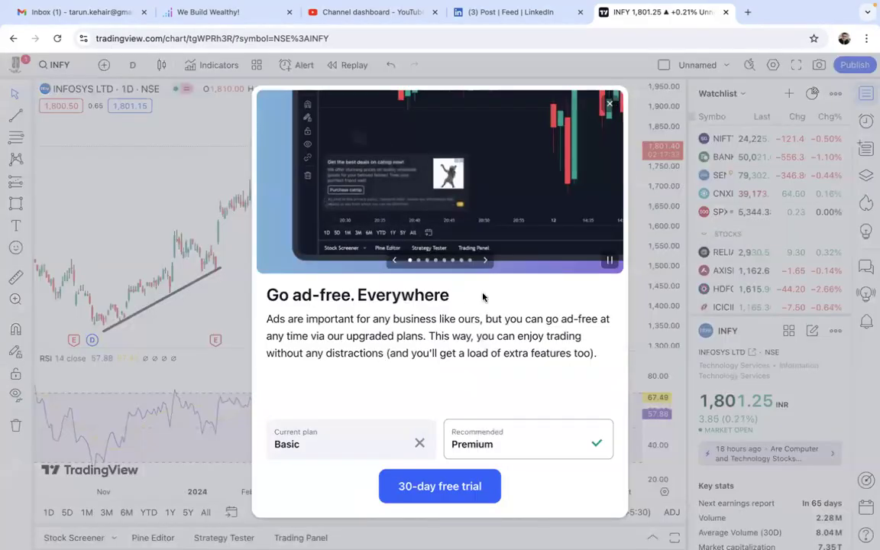
click(609, 103)
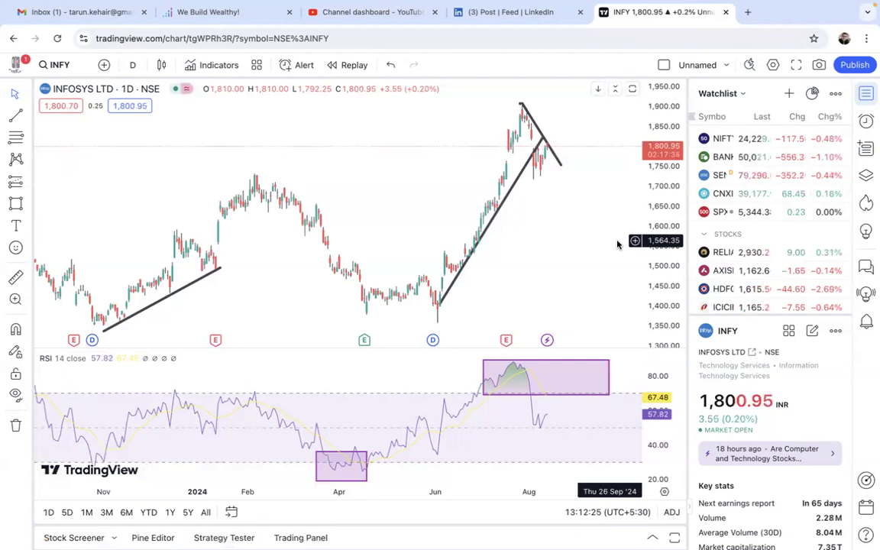